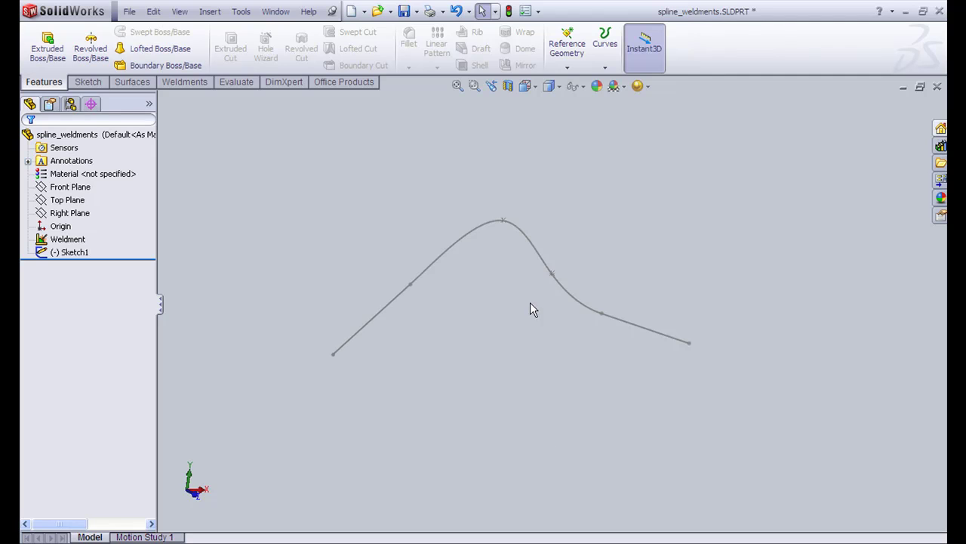
Orbit the Sketch1 spline path to a new angle and show the Weldments tools.
middle_click_drag(530, 308, 468, 241)
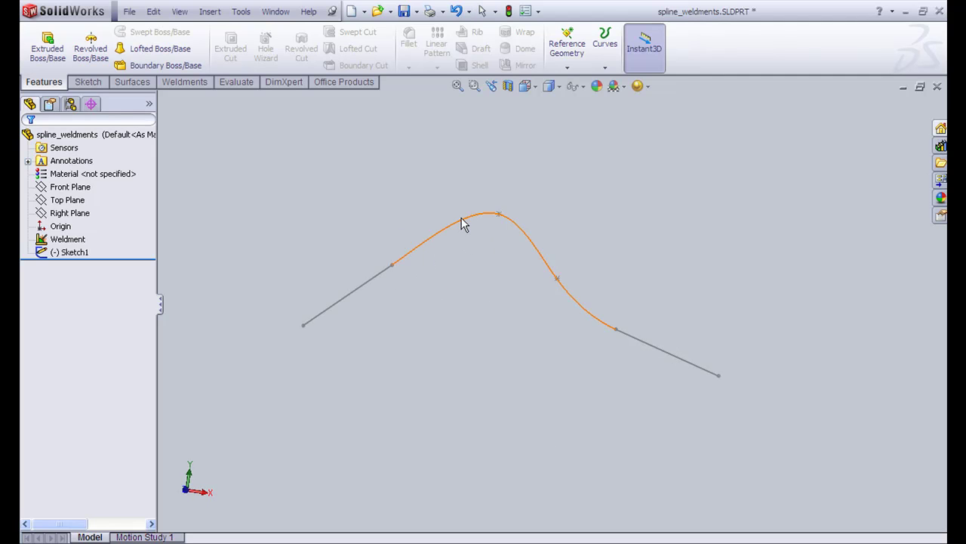
scroll(463, 222, "down", 2)
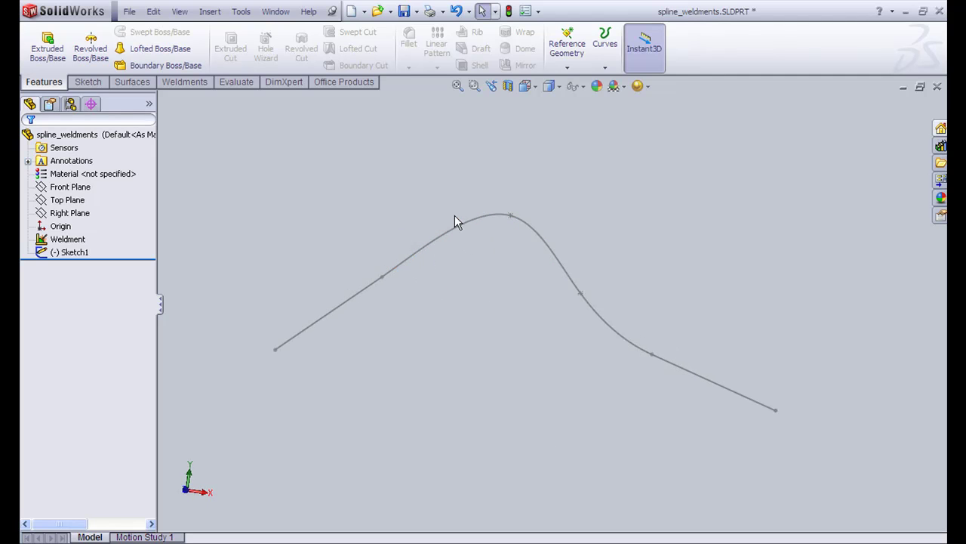
left_click(184, 82)
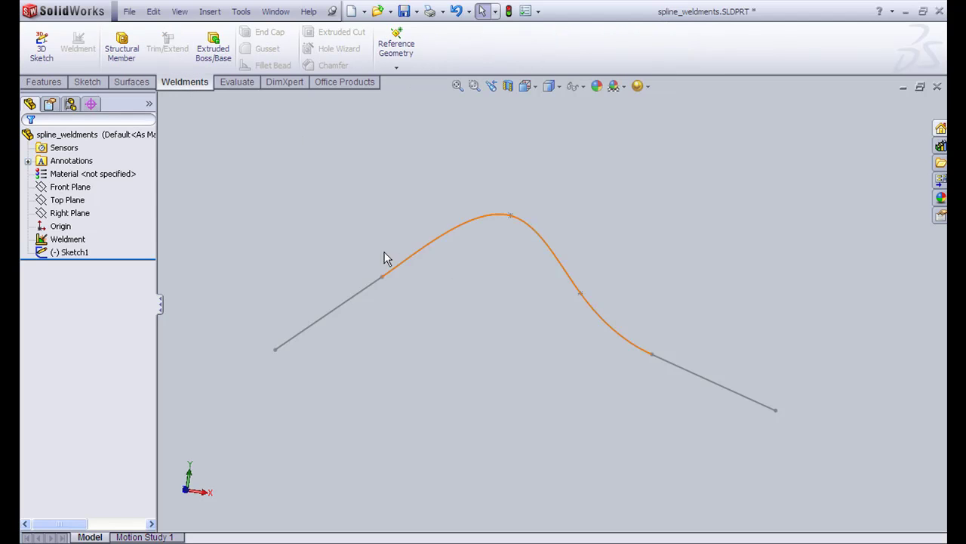
middle_click_drag(384, 258, 398, 284)
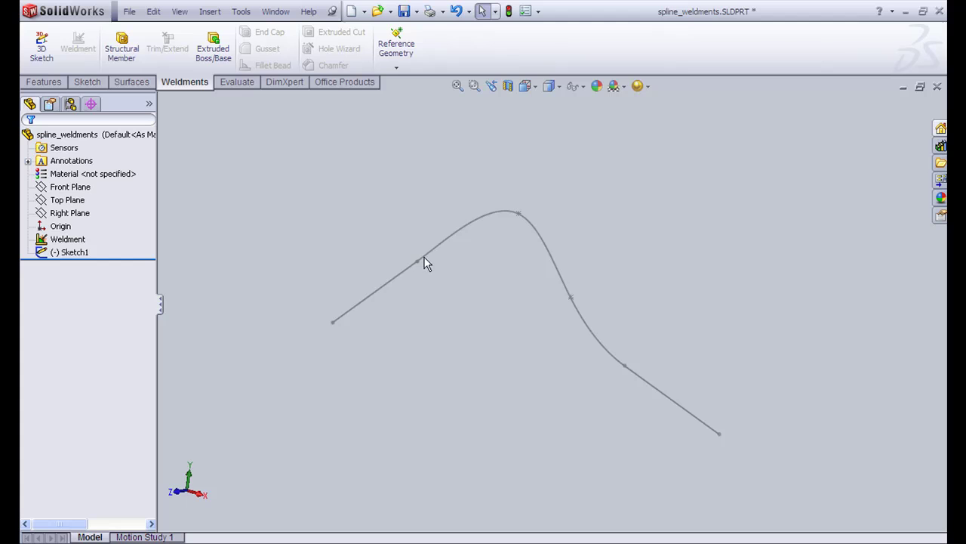
middle_click_drag(425, 262, 368, 229)
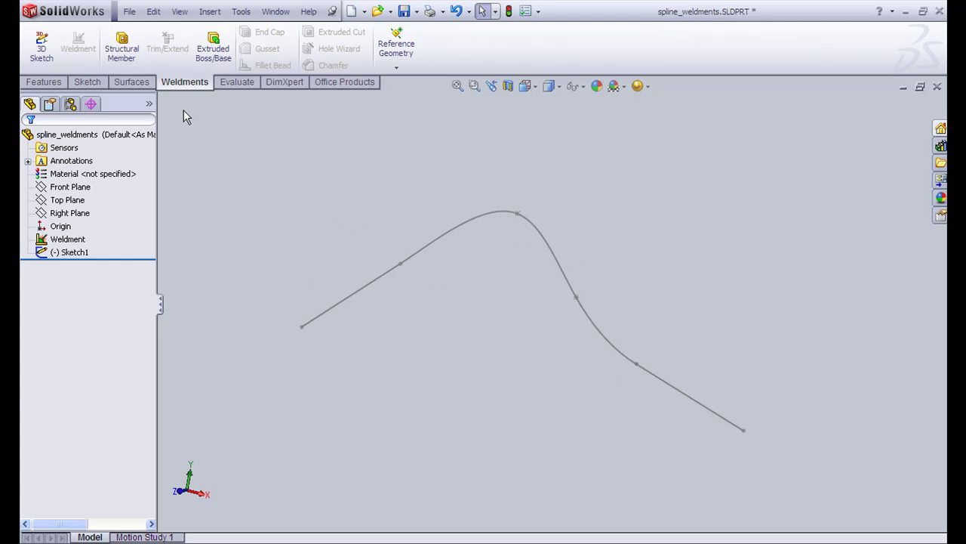
Add iso pipe 21.3 x 2.3 structural members on the first and last straight lines.
left_click(123, 53)
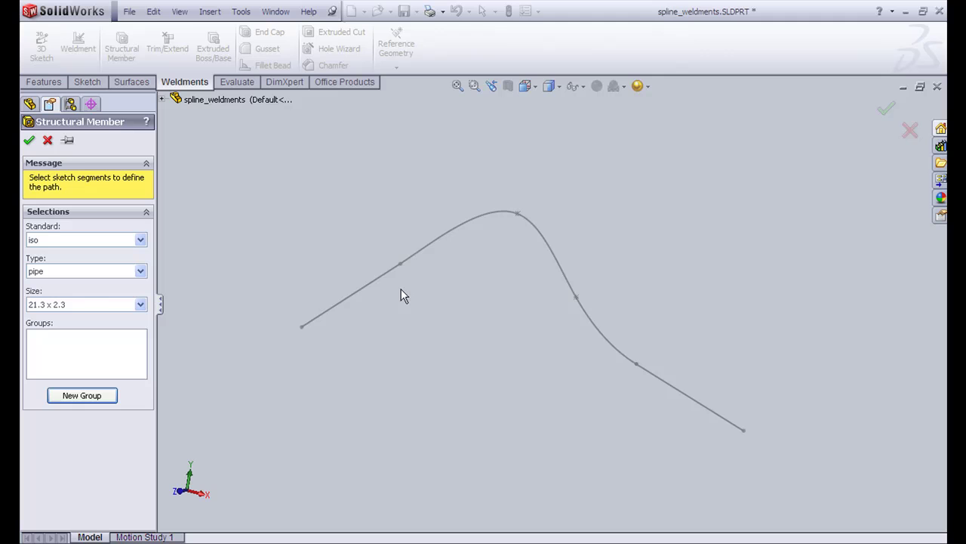
left_click(376, 281)
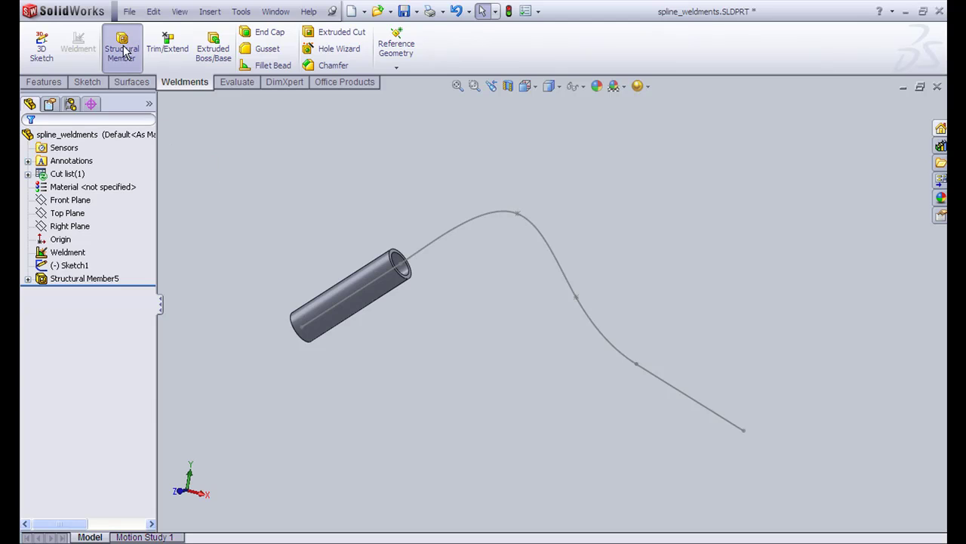
left_click(122, 50)
left_click(702, 409)
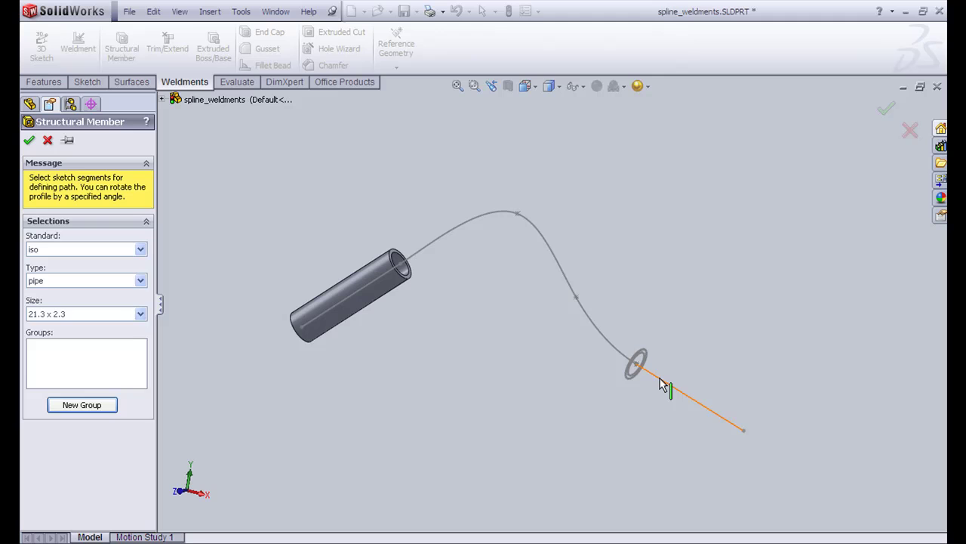
left_click(29, 140)
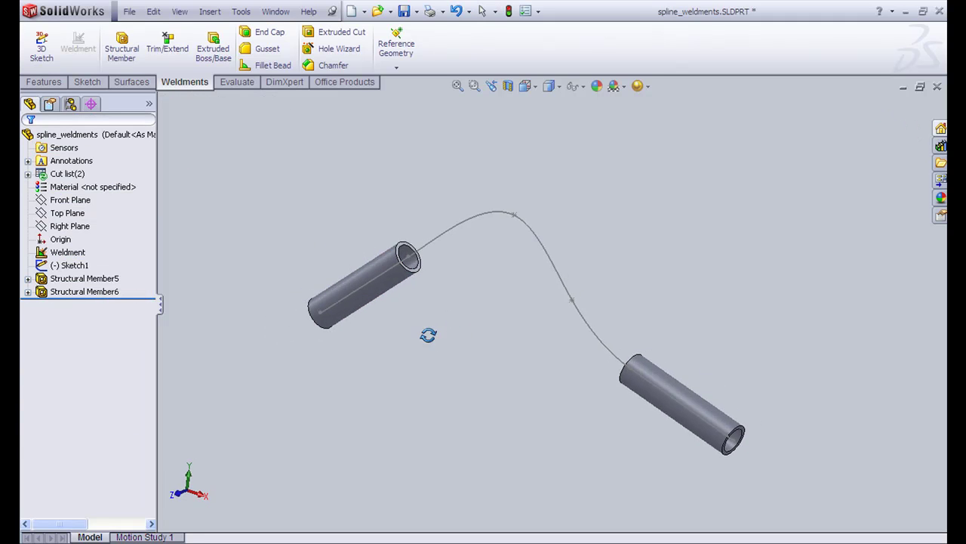
scroll(428, 335, "down", 3)
scroll(430, 210, "down", 5)
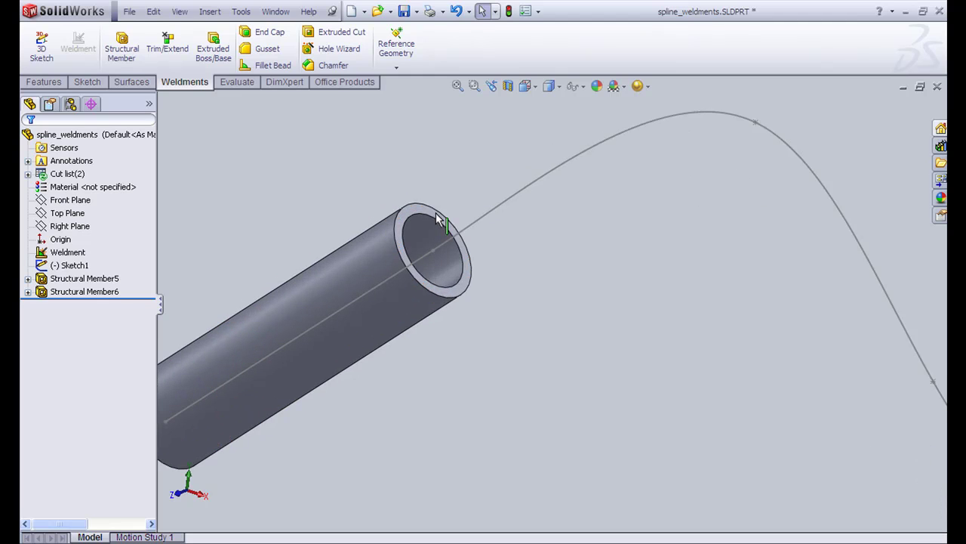
Convert the first pipe's outer and inner end-face edges into new Sketch18.
left_click(435, 212)
left_click(50, 83)
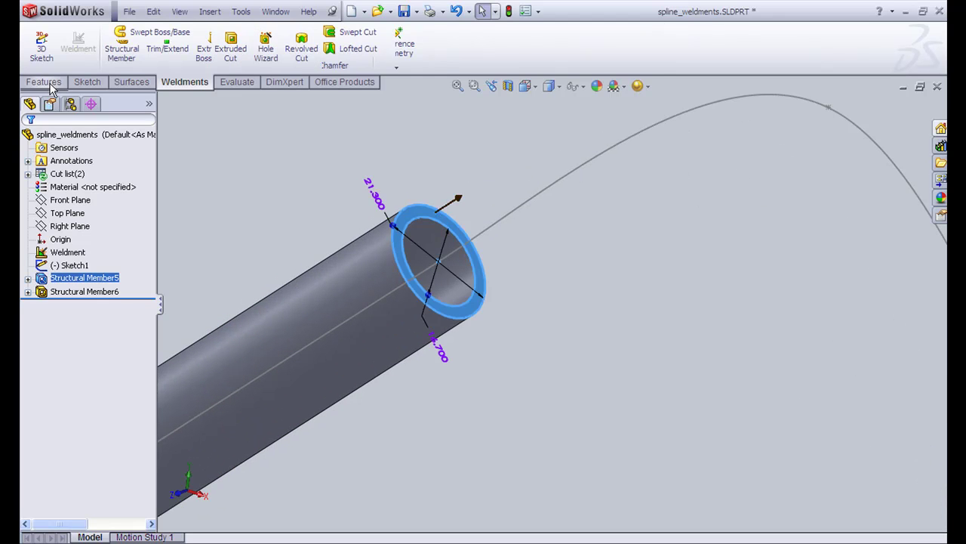
left_click(94, 85)
left_click(42, 42)
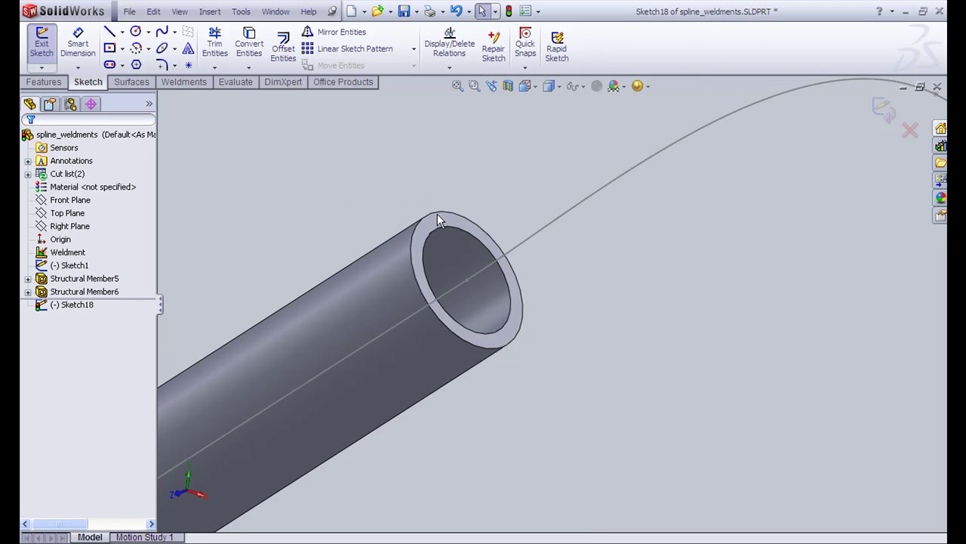
left_click(439, 220)
left_click(444, 228, "ctrl")
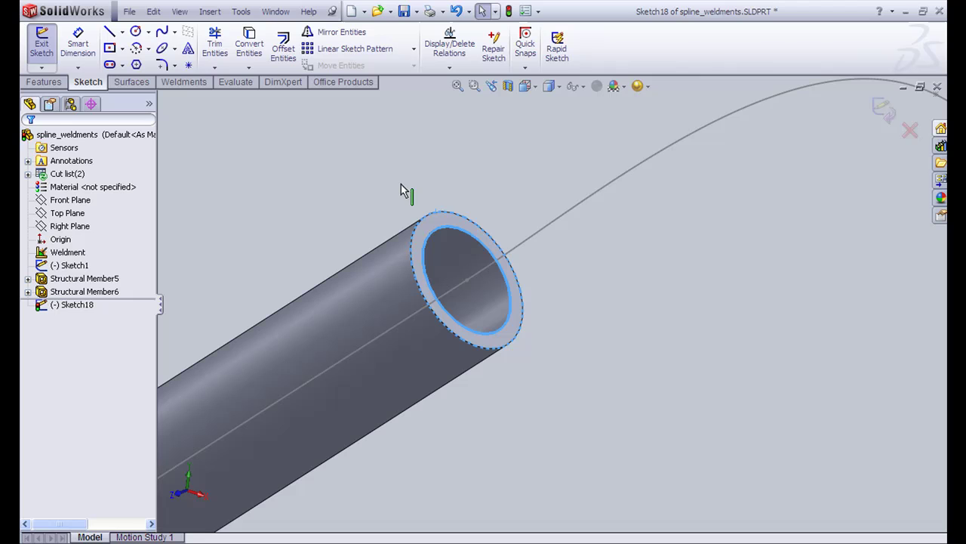
left_click(256, 63)
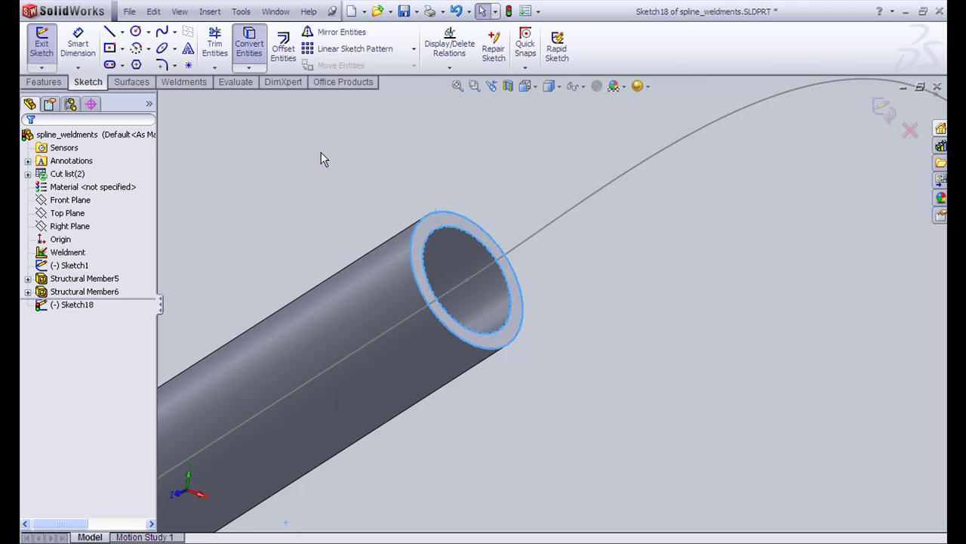
left_click(30, 144)
scroll(399, 214, "up", 3)
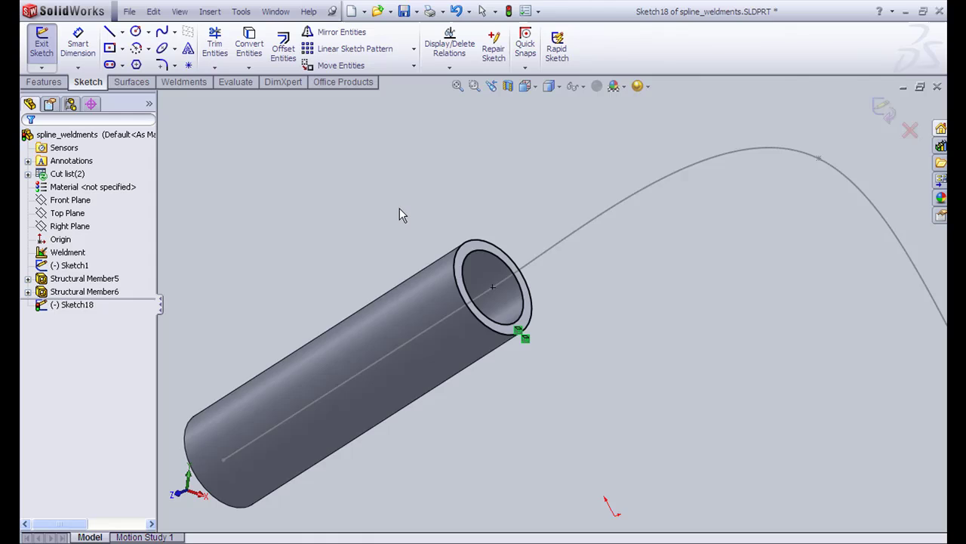
Close Sketch18 and orbit the model toward the second pipe's end face.
left_click(885, 110)
scroll(429, 244, "up", 2)
scroll(429, 244, "up", 2)
mouse_move(429, 244)
middle_mouse_down()
mouse_move(463, 265)
mouse_move(615, 414)
middle_mouse_up()
left_click(615, 414)
middle_click_drag(672, 375, 675, 345)
scroll(631, 361, "down", 5)
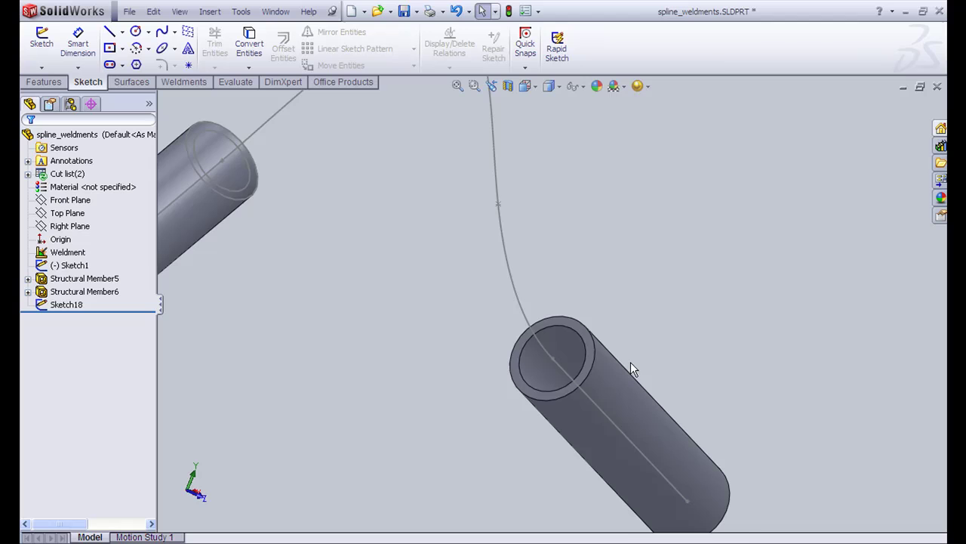
Convert the second pipe's inner end edge into new Sketch19 on its end face.
left_click(560, 321)
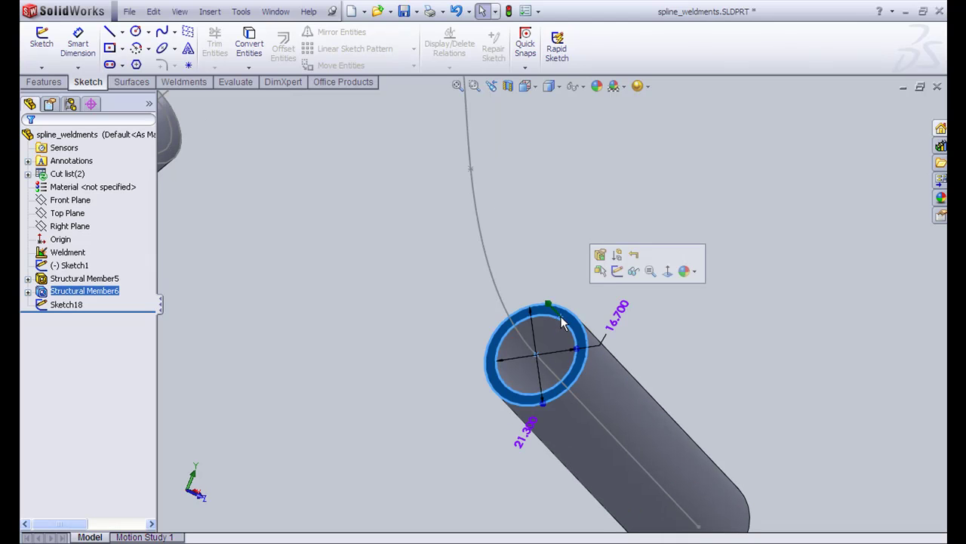
left_click(41, 37)
left_click(257, 51)
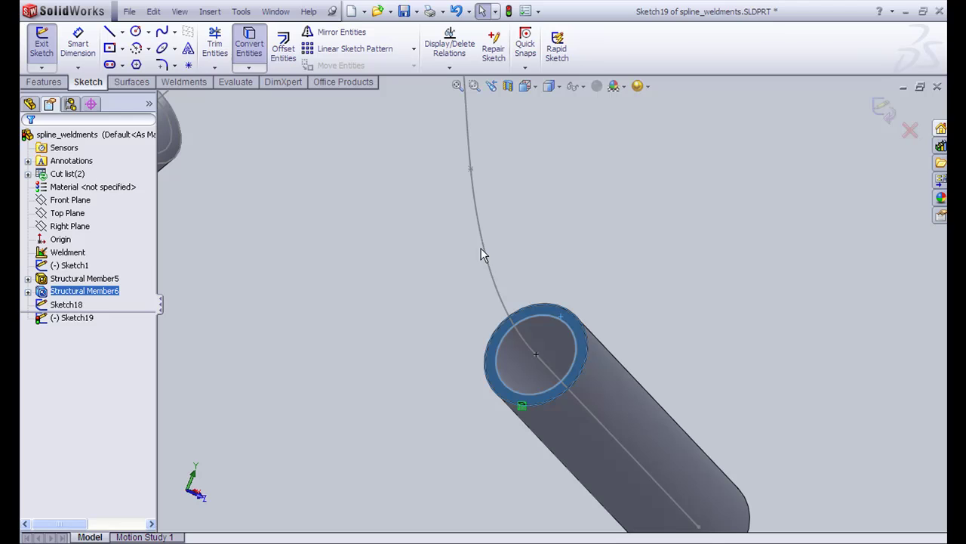
left_click(557, 322)
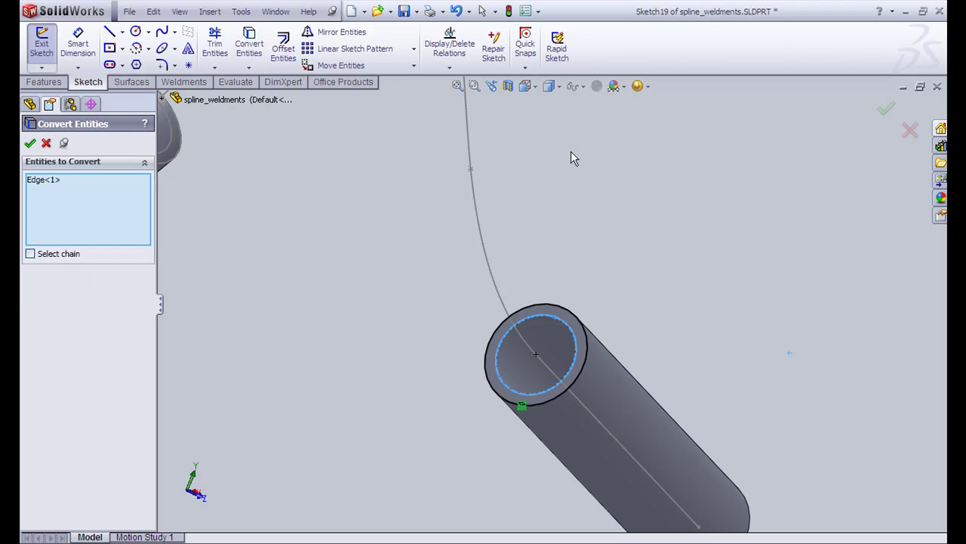
left_click(886, 108)
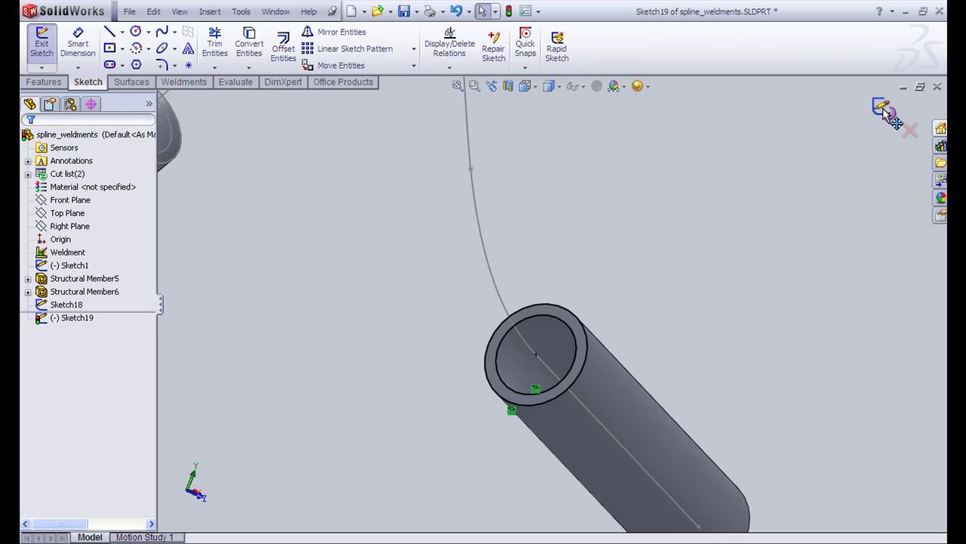
left_click(885, 109)
scroll(569, 253, "up", 5)
mouse_move(565, 255)
middle_mouse_down()
mouse_move(470, 265)
mouse_move(604, 325)
mouse_move(405, 227)
middle_mouse_up()
Apply a Front Plane section view and orbit to inspect the halved pipes.
left_click(43, 82)
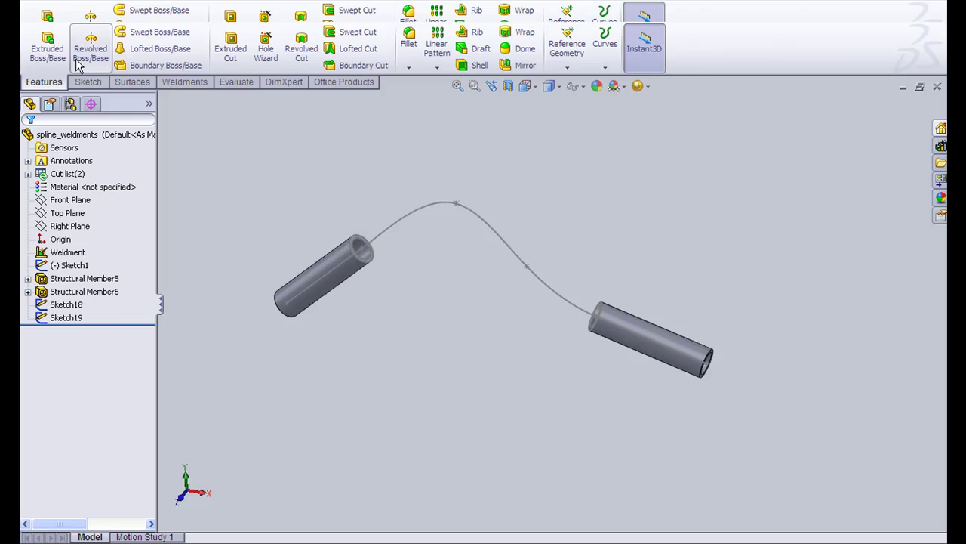
left_click(28, 141)
middle_click_drag(259, 146, 428, 259)
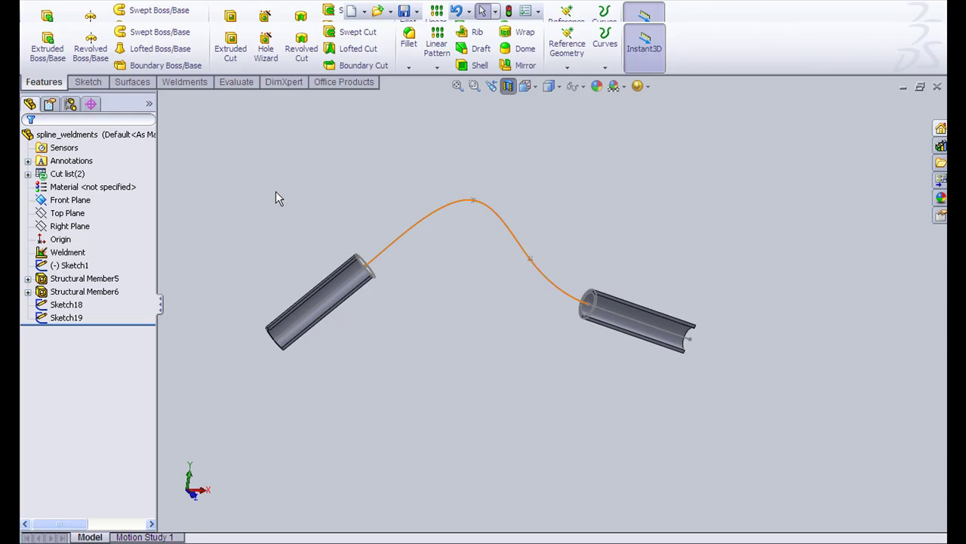
middle_click_drag(277, 198, 263, 238)
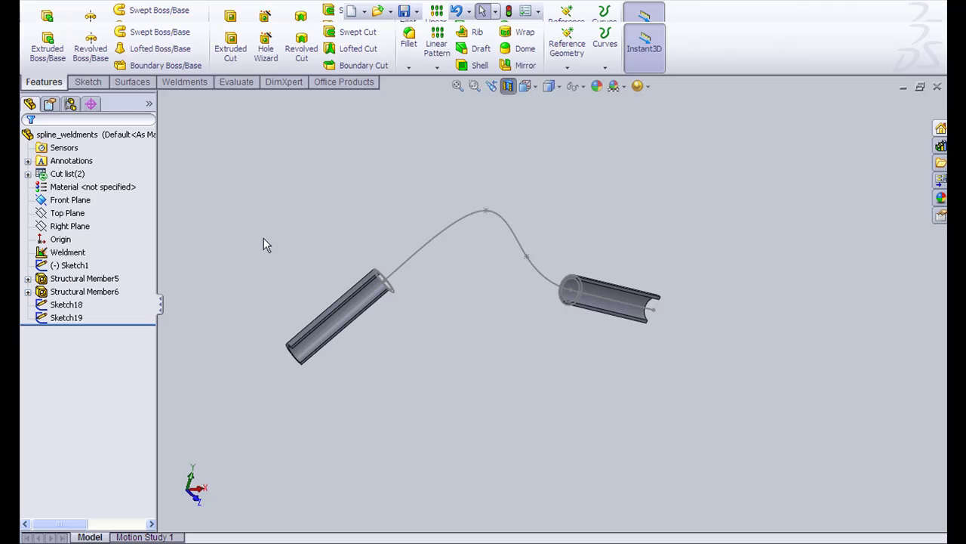
Start a loft with the left and right pipe-end circles as its two profiles.
left_click(170, 57)
middle_click_drag(347, 295, 423, 269)
scroll(434, 278, "down", 4)
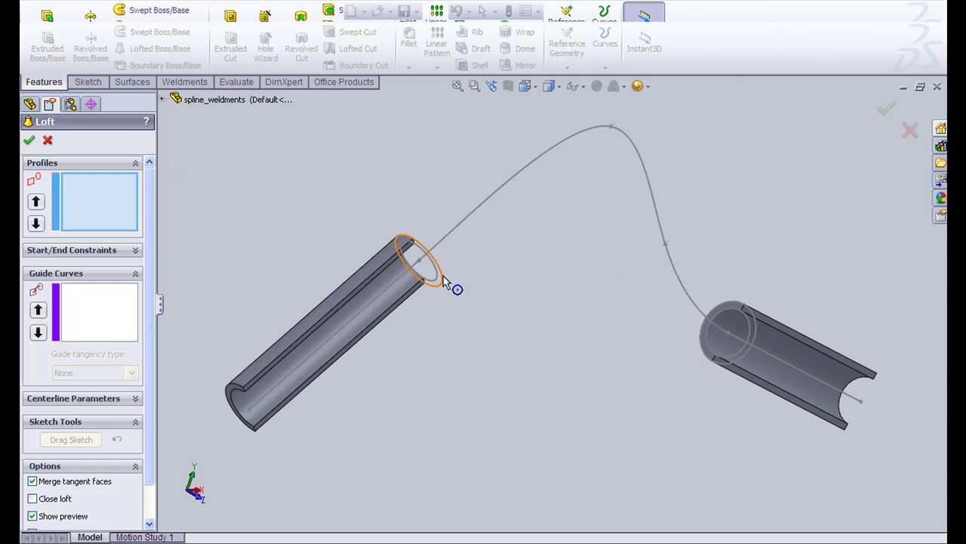
left_click(442, 280)
left_click(481, 218)
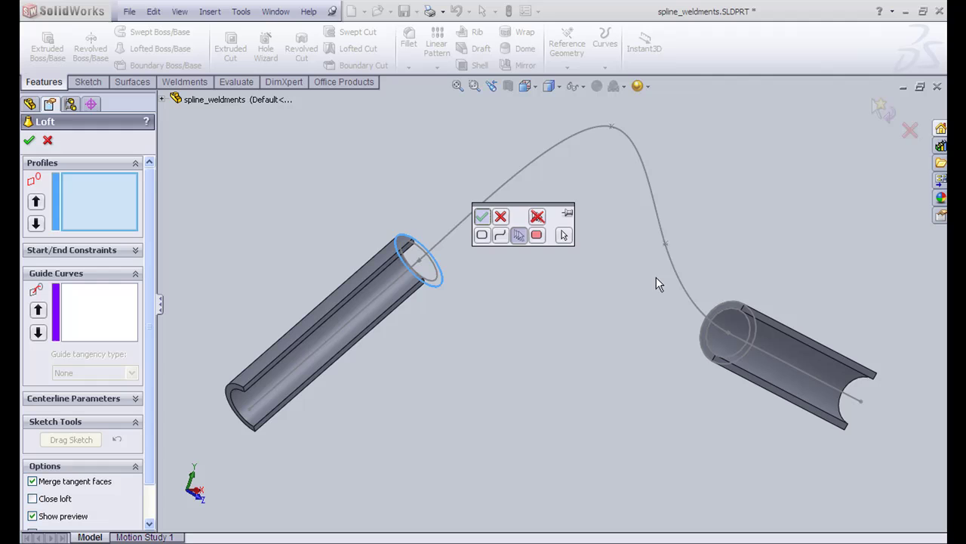
left_click(755, 319)
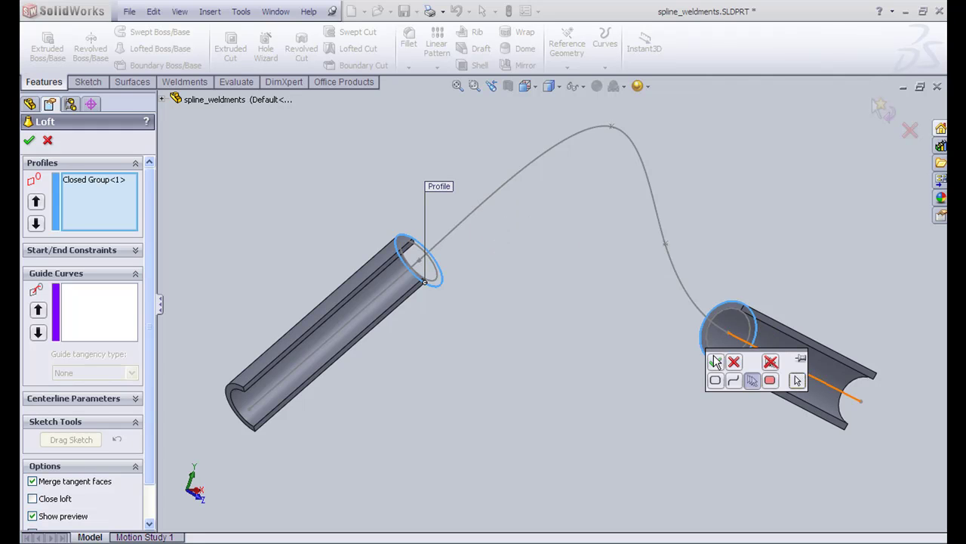
left_click(715, 364)
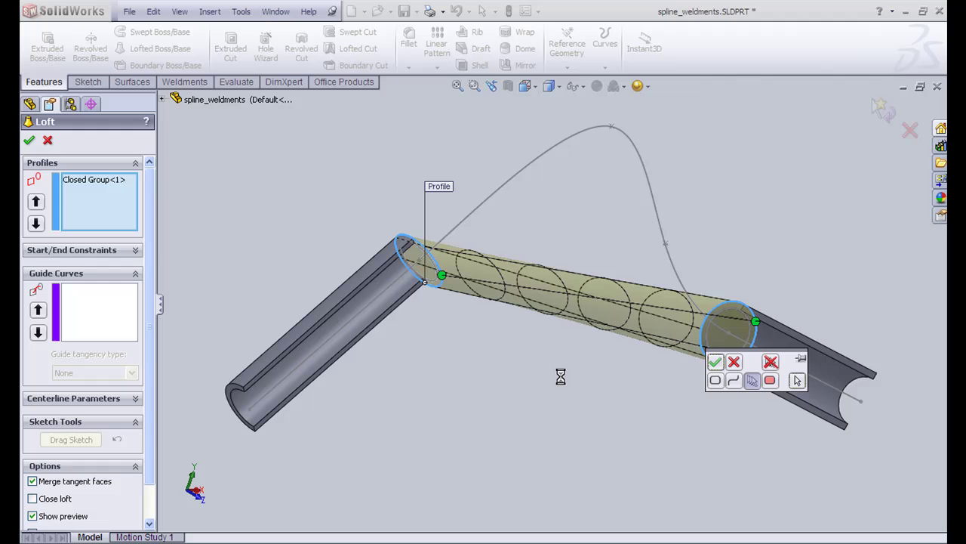
Use the spline as the loft centerline and create Loft3.
left_click(129, 404)
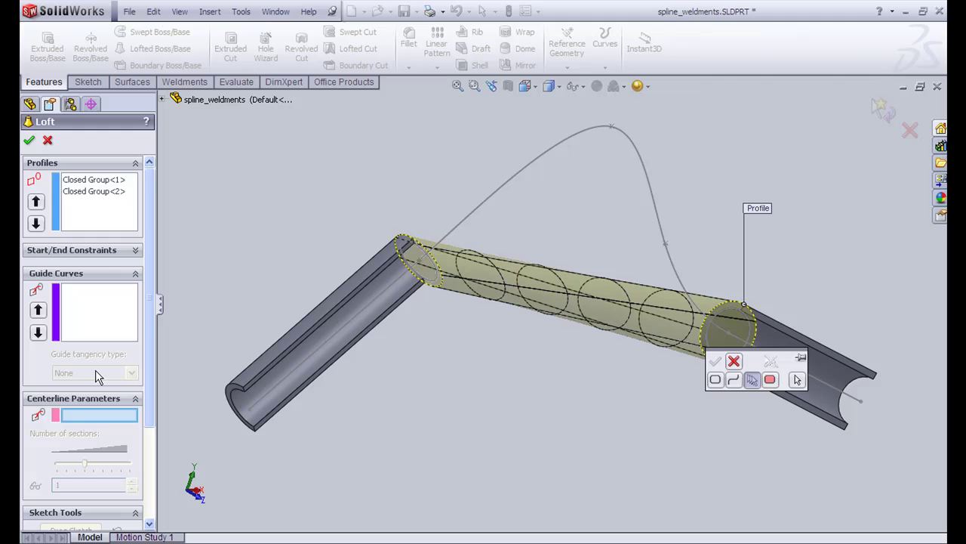
left_click(501, 190)
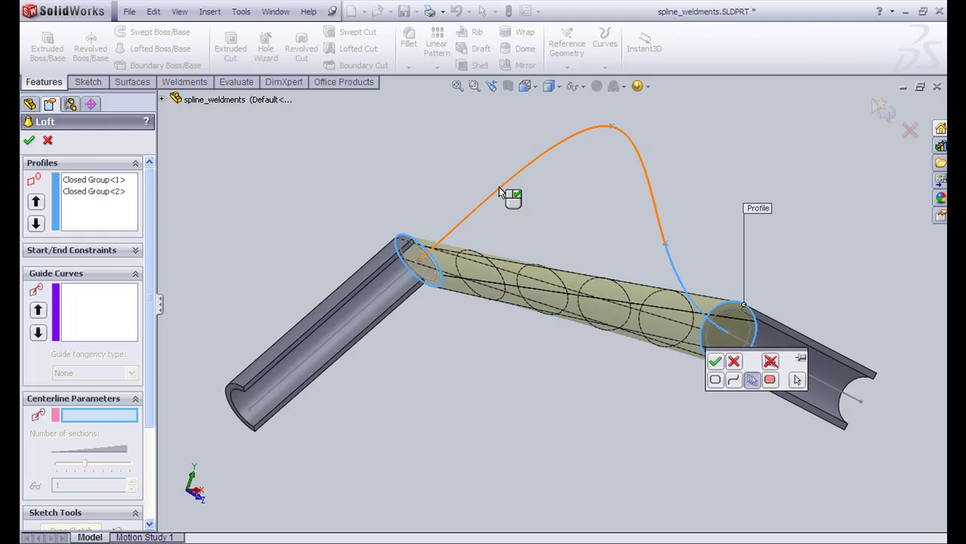
right_click(499, 190)
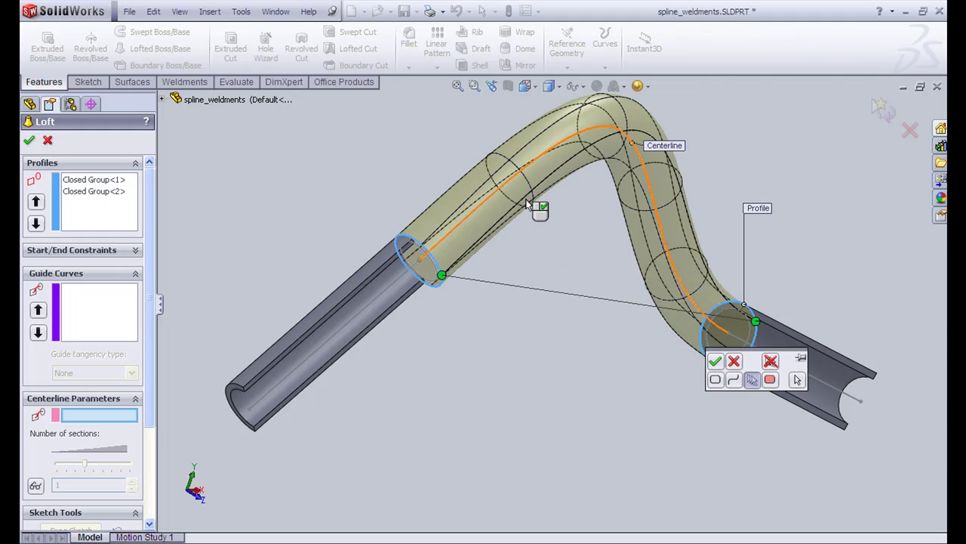
middle_click_drag(468, 179, 455, 164)
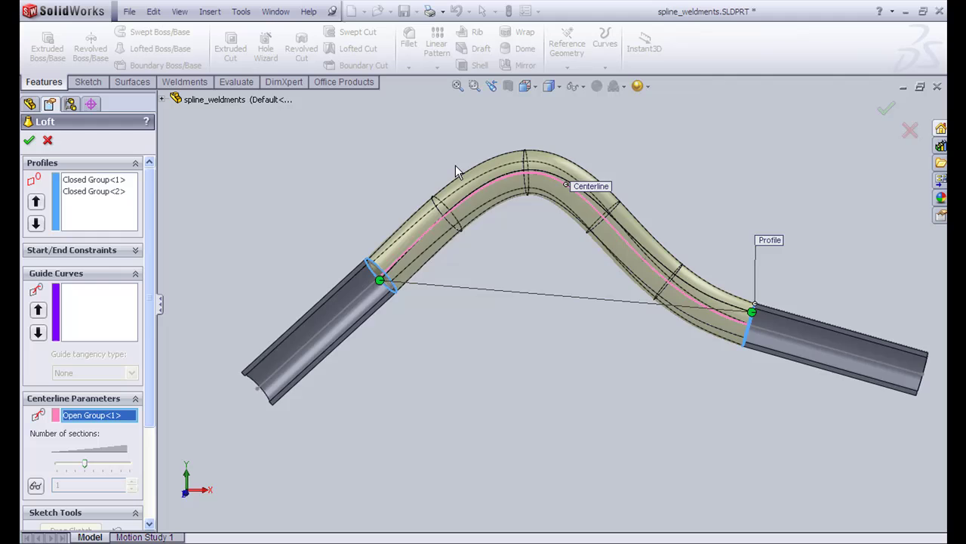
left_click(30, 142)
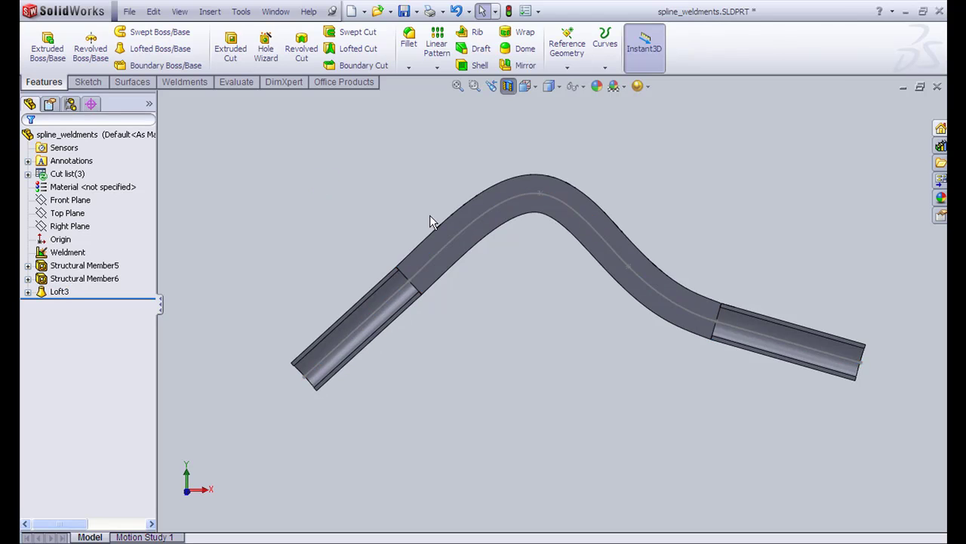
Expand Loft3 and highlight its Sketch18 and Sketch19 profiles on the tube.
mouse_move(429, 217)
middle_mouse_down()
mouse_move(446, 216)
mouse_move(428, 226)
middle_mouse_up()
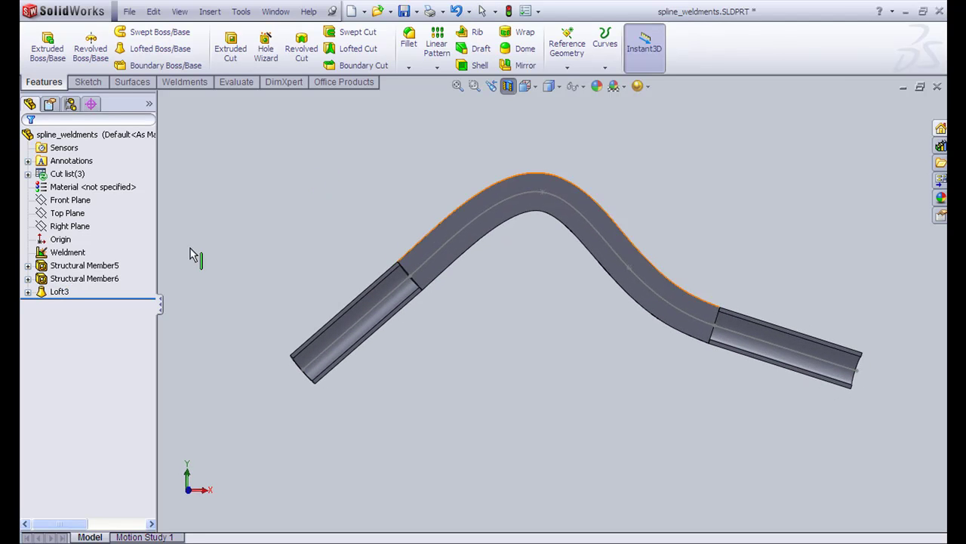
left_click(36, 297)
left_click(28, 292)
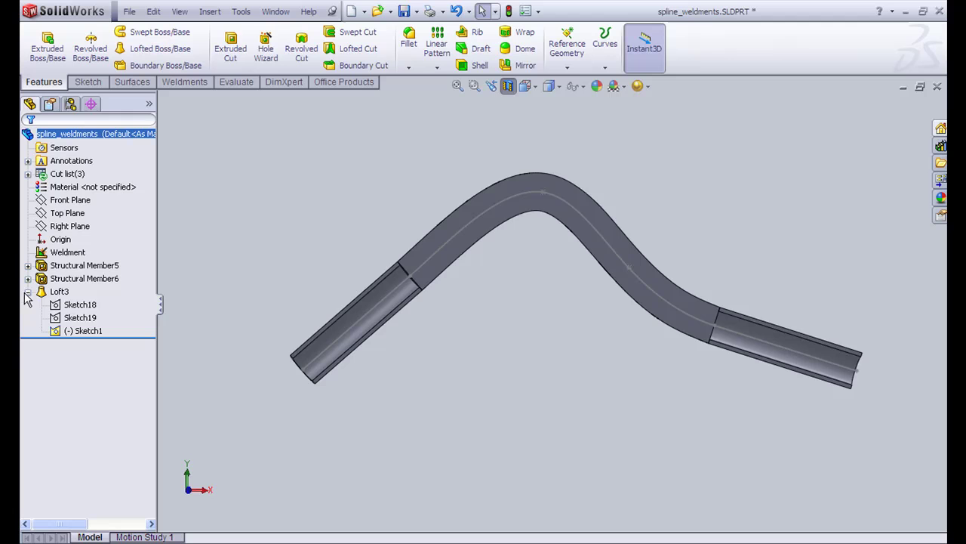
mouse_move(360, 267)
middle_mouse_down()
mouse_move(386, 220)
mouse_move(454, 250)
middle_mouse_up()
scroll(454, 251, "down", 2)
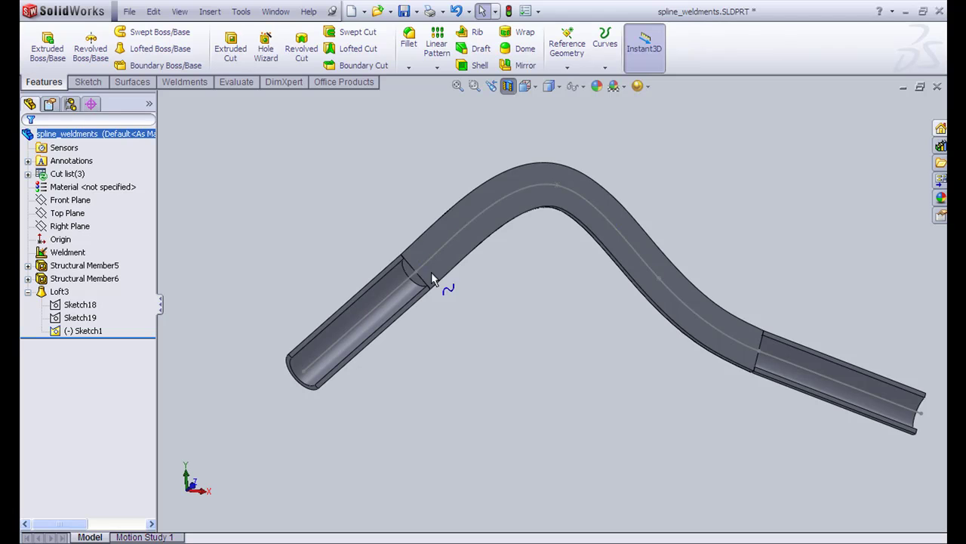
left_click(81, 304)
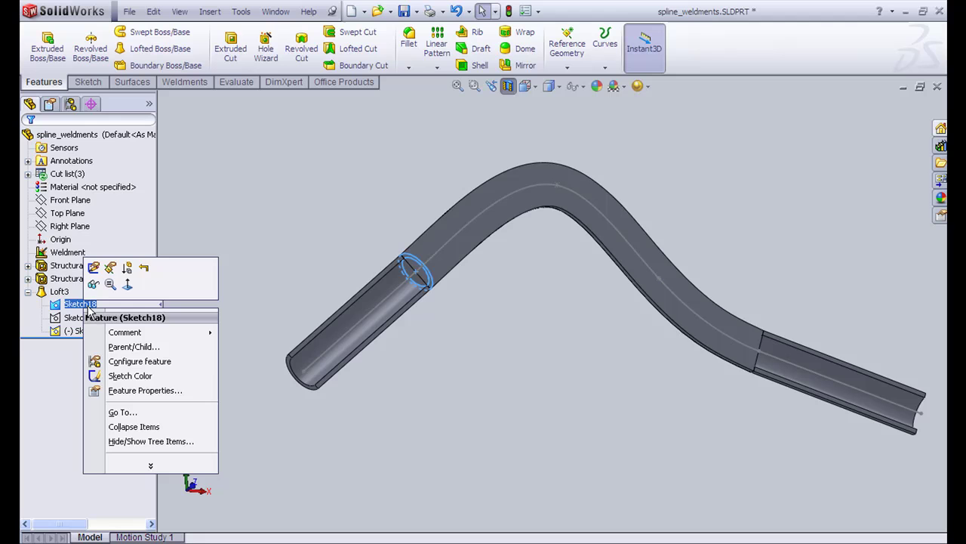
right_click(86, 305)
left_click(274, 253)
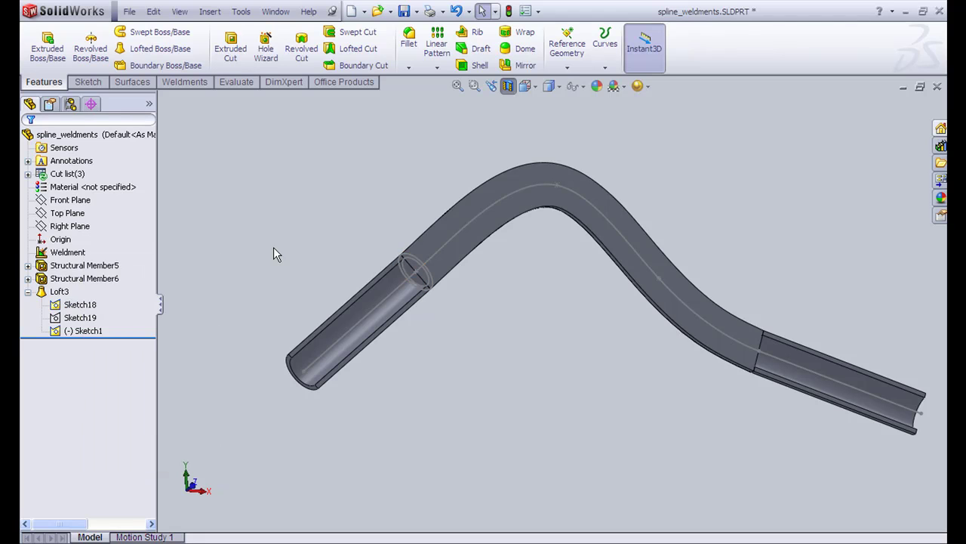
right_click(80, 316)
left_click(308, 191)
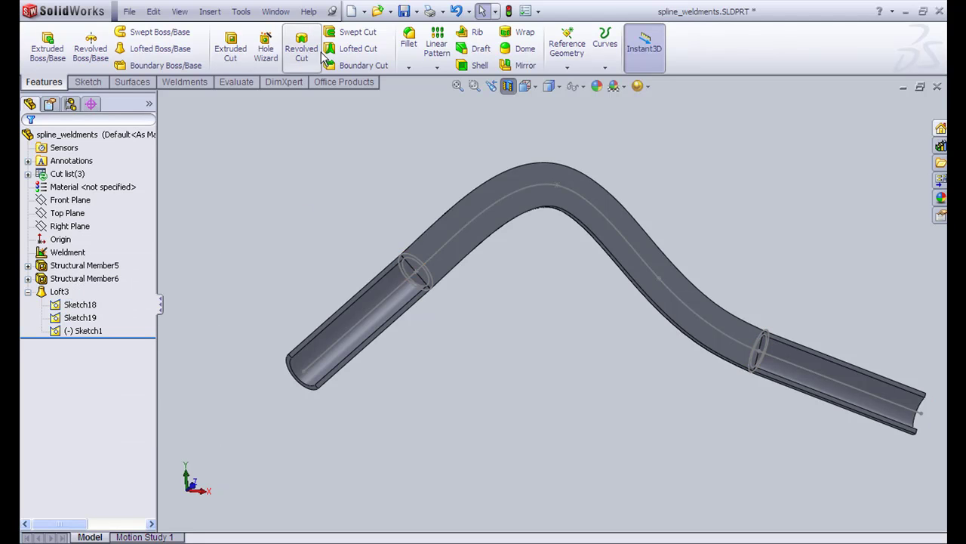
Pick both inner circles as lofted-cut profiles and the tube's centerline as the path.
scroll(475, 253, "down", 5)
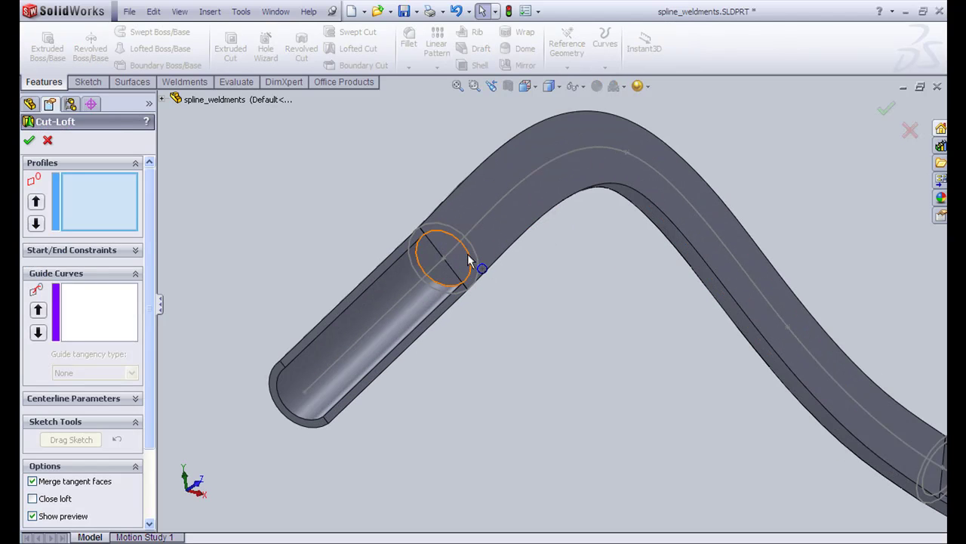
left_click(468, 253)
mouse_move(513, 200)
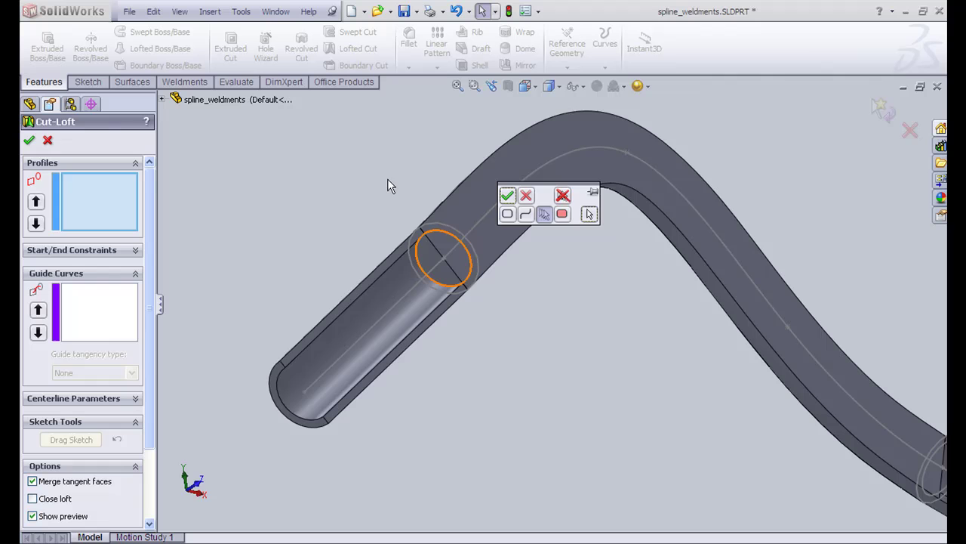
right_click(767, 384)
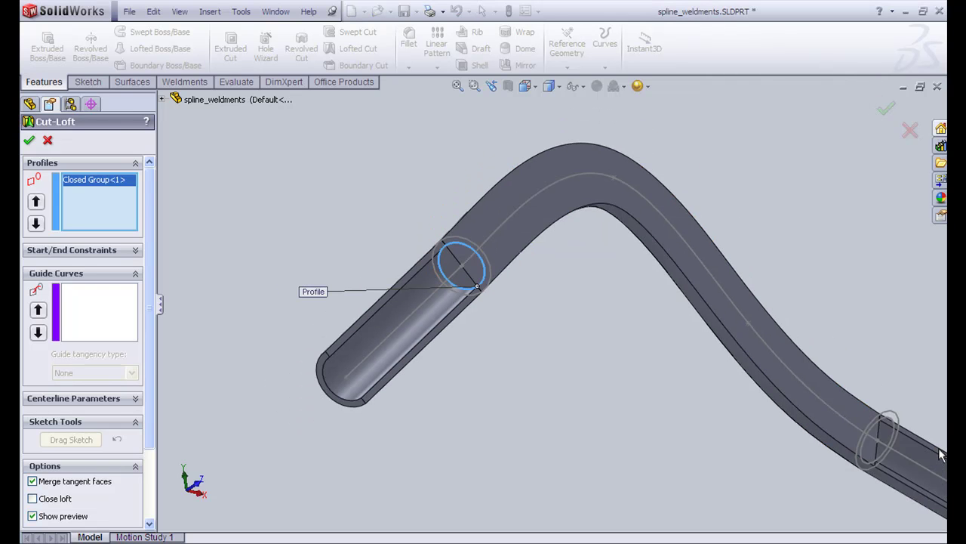
left_click(889, 425)
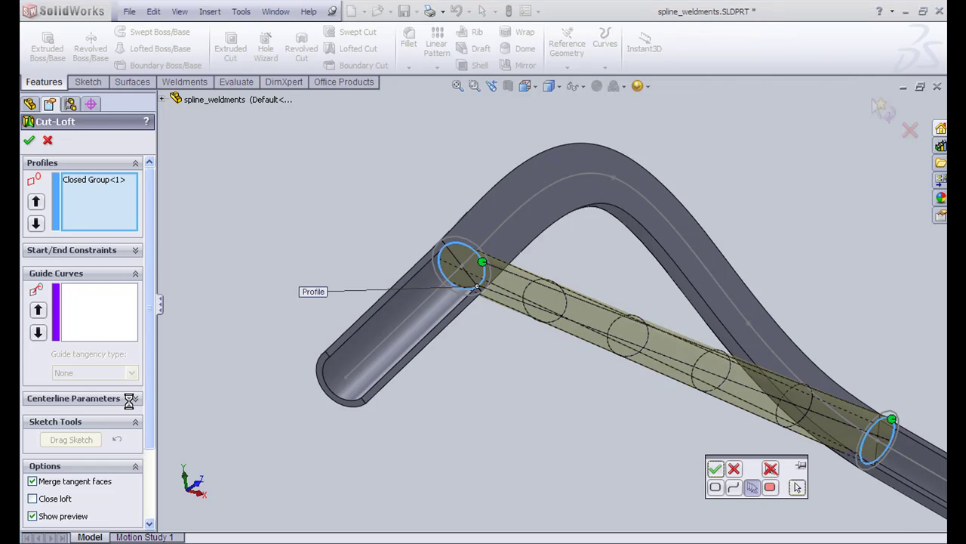
left_click(547, 194)
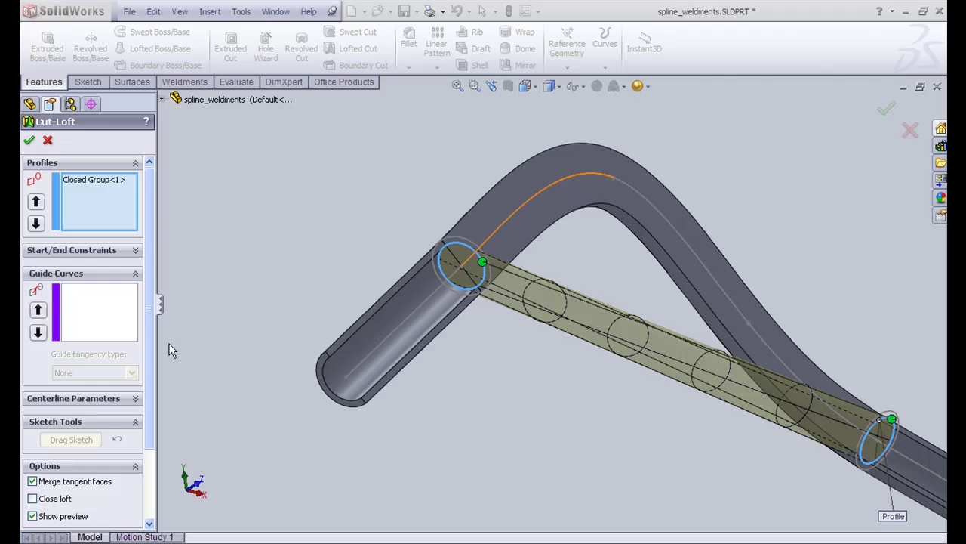
left_click(130, 399)
left_click(126, 400)
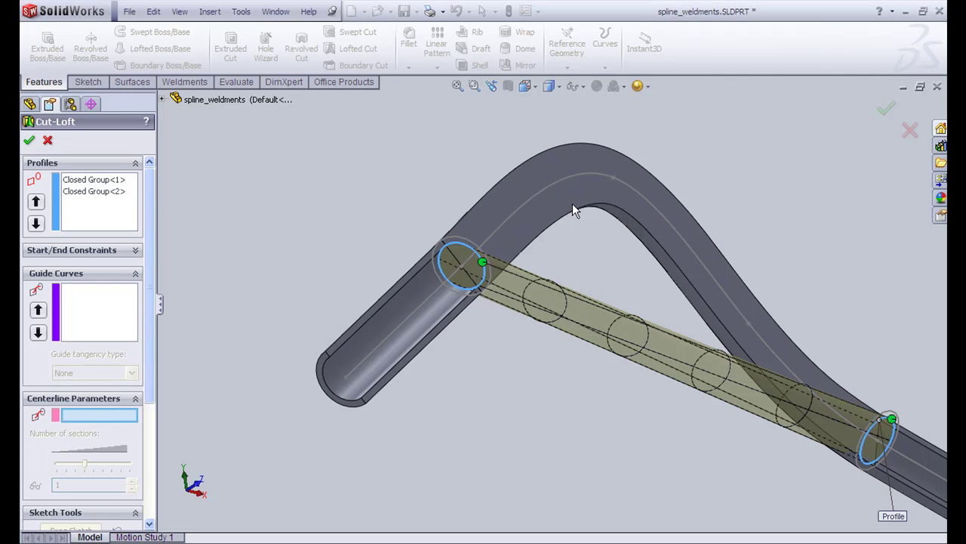
left_click(567, 178)
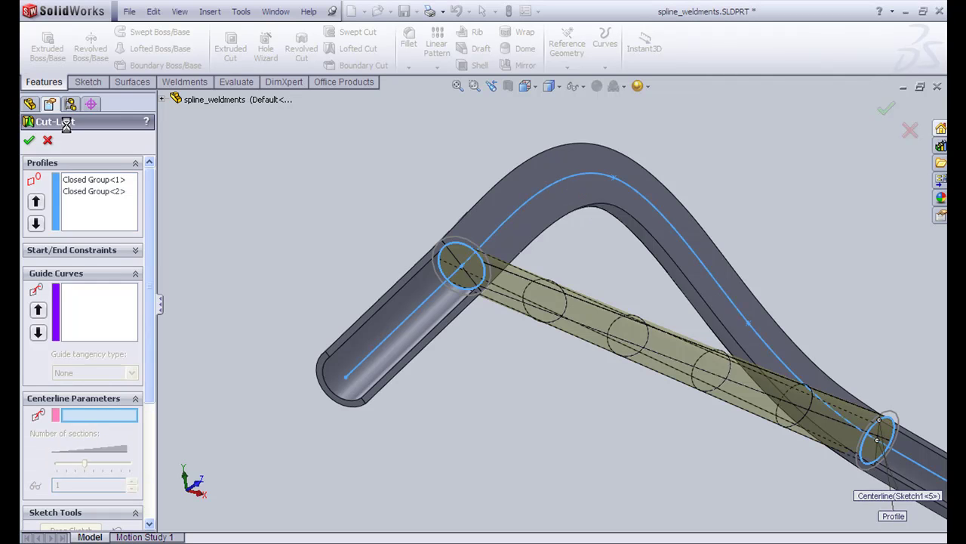
Create Cut-Loft3, then orbit the hollow bent pipe with the Weldments tools shown.
left_click(31, 140)
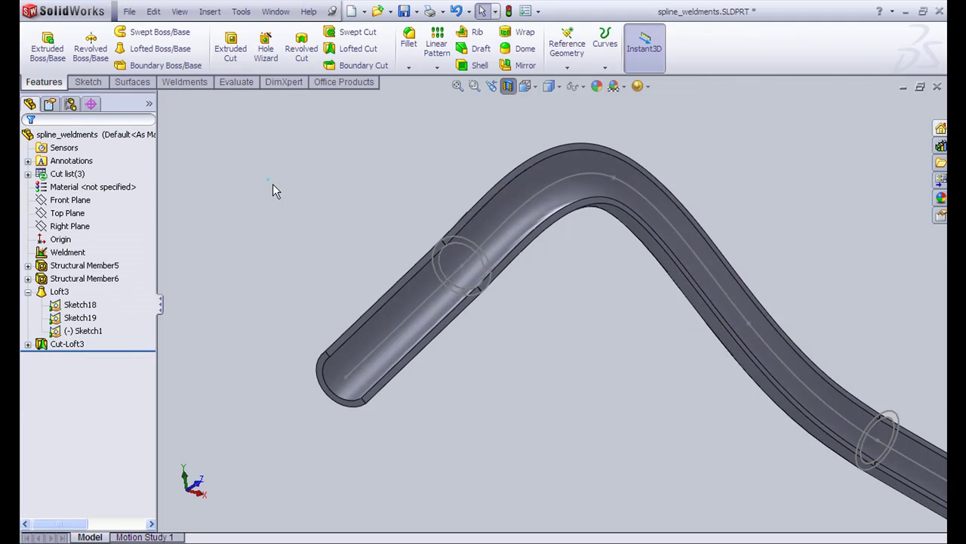
middle_click_drag(272, 184, 546, 247)
middle_click_drag(604, 184, 639, 331)
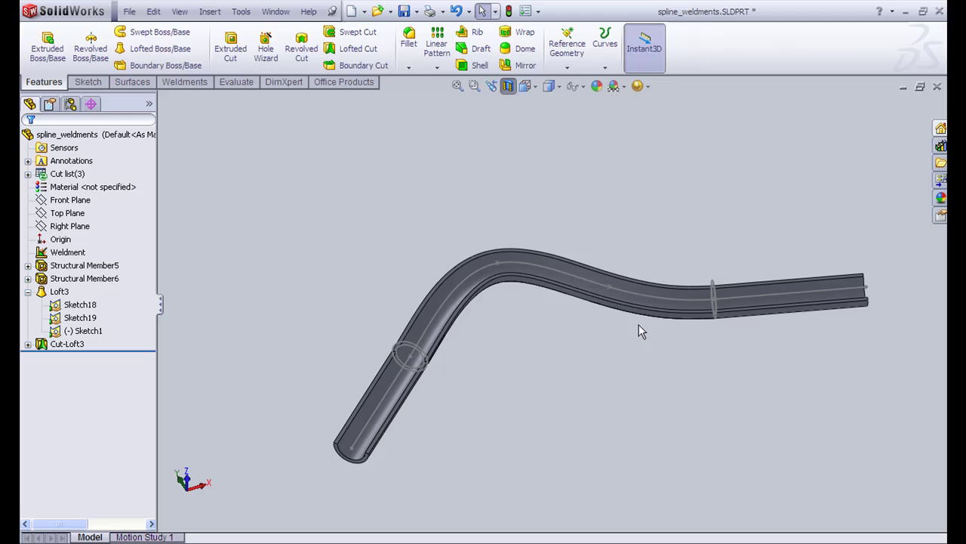
left_click(181, 82)
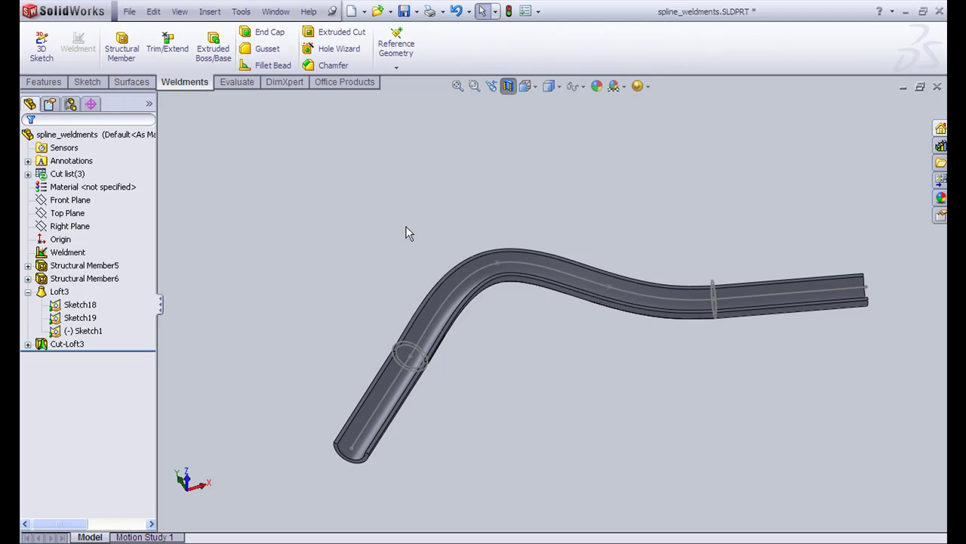
middle_click_drag(405, 234, 430, 338)
middle_click_drag(494, 347, 487, 274)
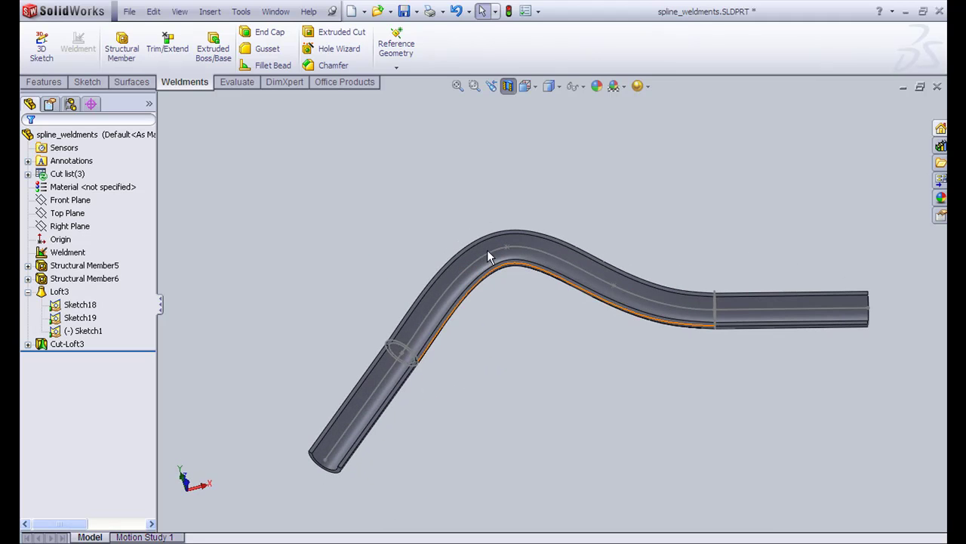